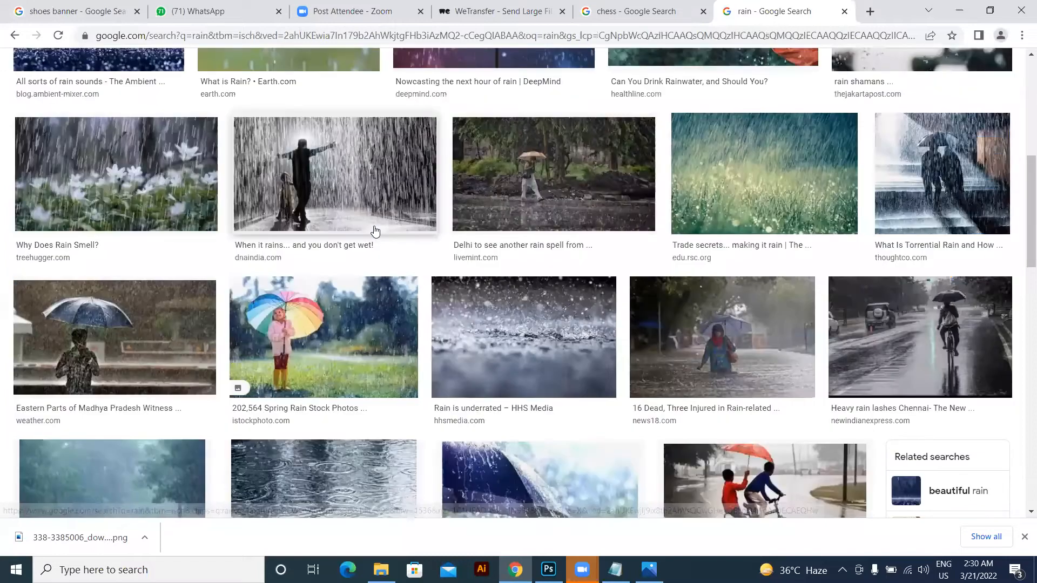
pyautogui.scroll(-5, 376, 231)
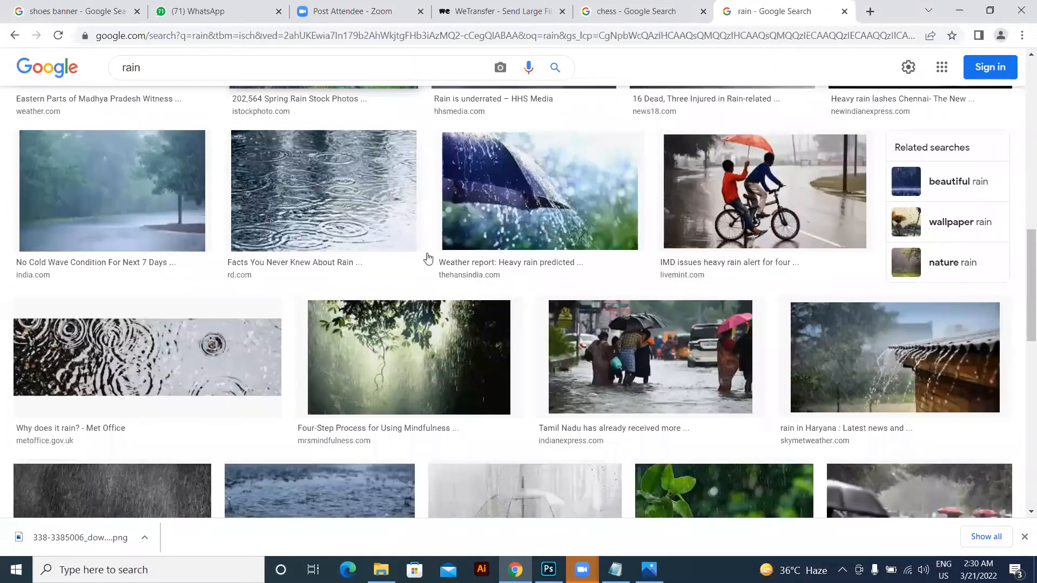
pyautogui.scroll(-1, 428, 259)
pyautogui.click(608, 318)
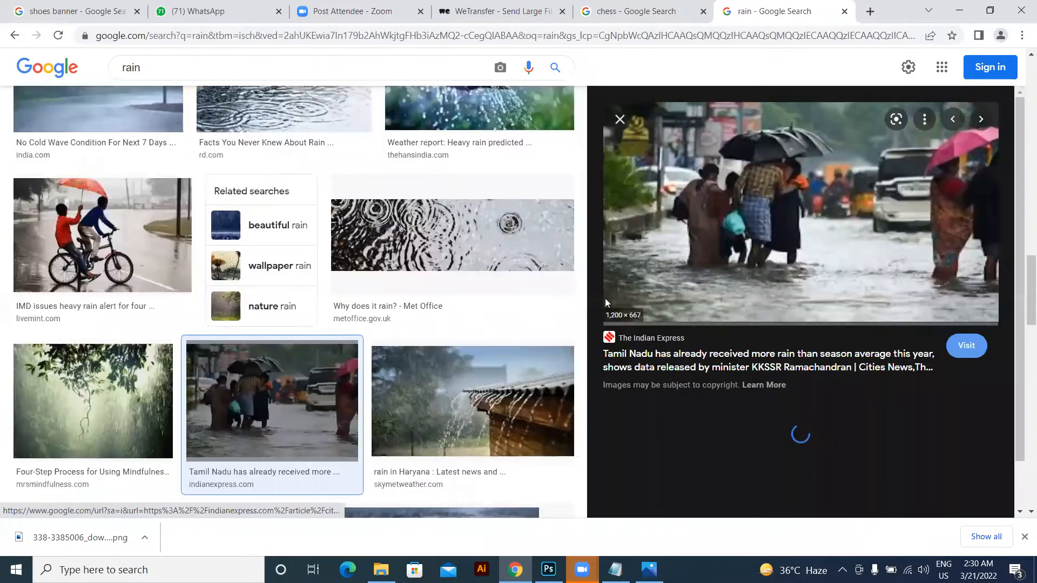
pyautogui.rightClick(754, 186)
pyautogui.click(797, 328)
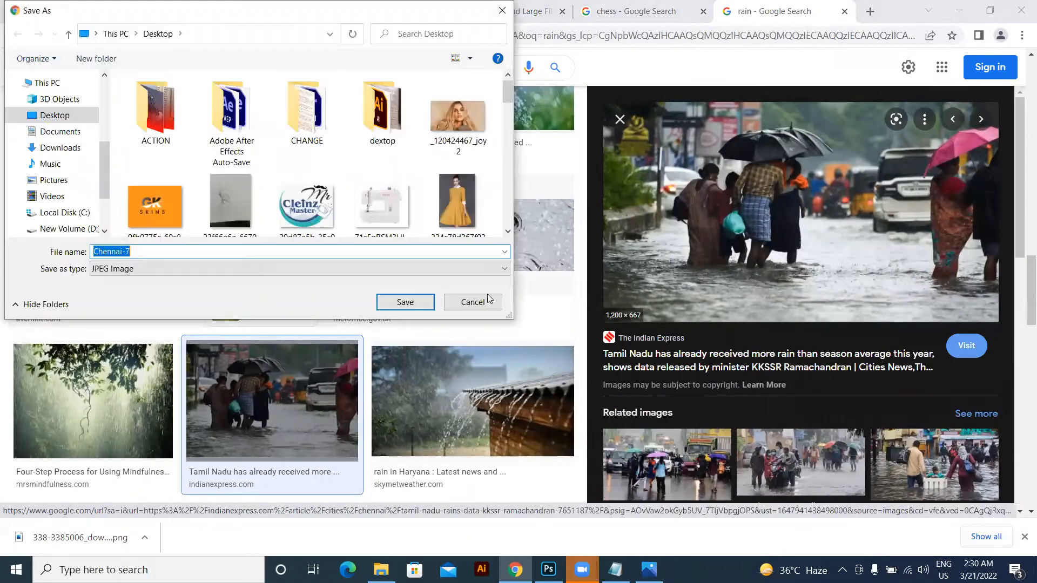
pyautogui.click(479, 300)
# Copy the image of two boys riding a bicycle under a red umbrella from the rain image results.
pyautogui.click(105, 243)
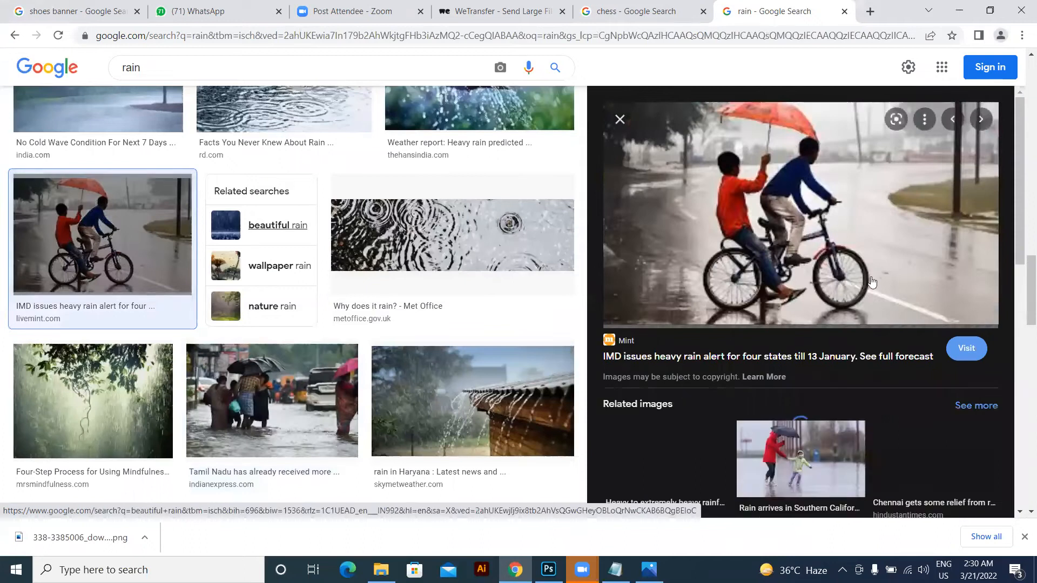
pyautogui.rightClick(741, 190)
pyautogui.click(789, 333)
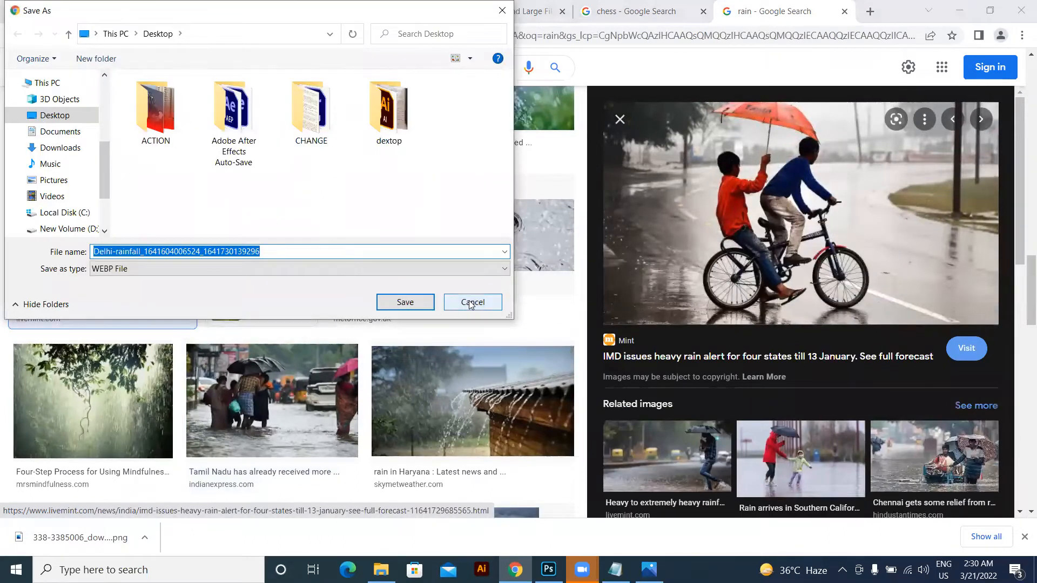
pyautogui.click(473, 302)
pyautogui.rightClick(730, 204)
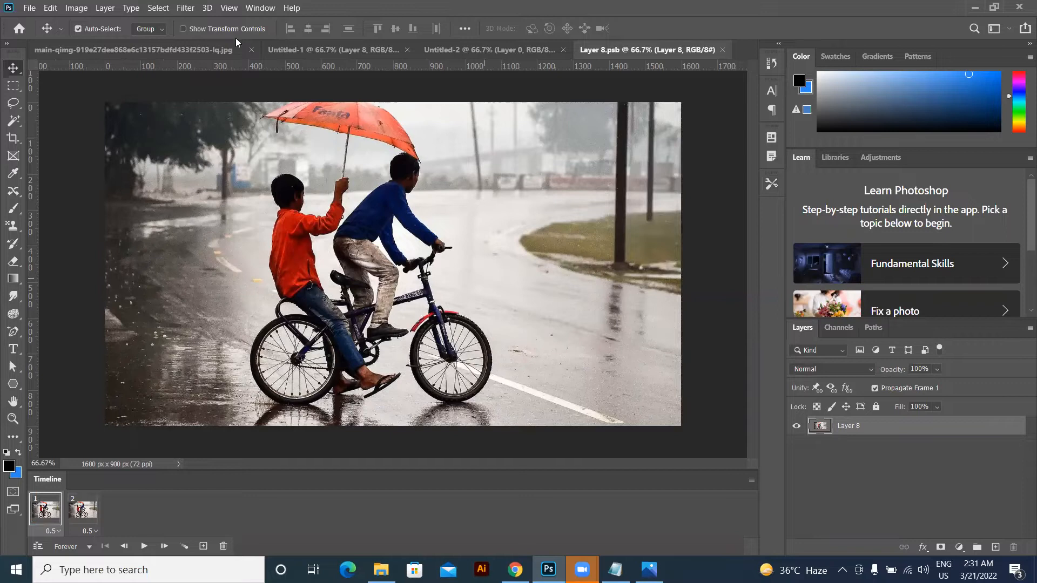
# Switch to Photoshop, delete the selected animation frame of the bicycle image and hide the Timeline.
pyautogui.click(223, 546)
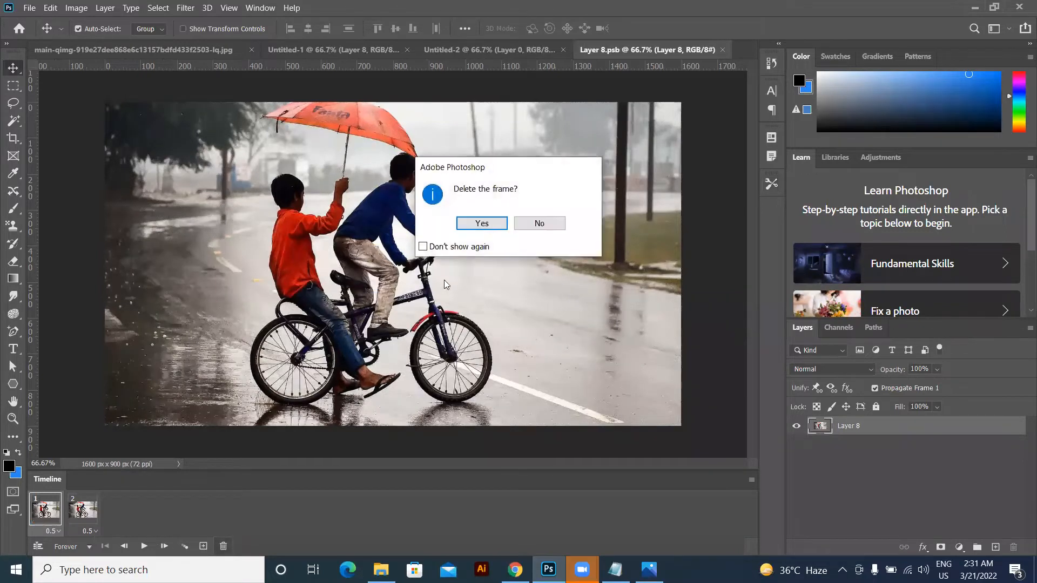
pyautogui.click(476, 228)
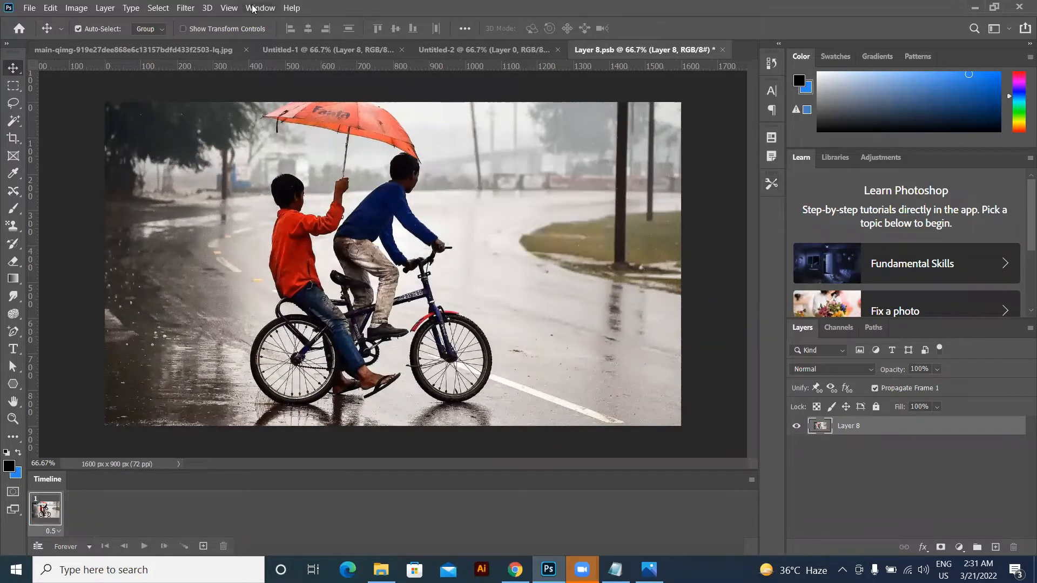
pyautogui.click(252, 8)
pyautogui.click(318, 449)
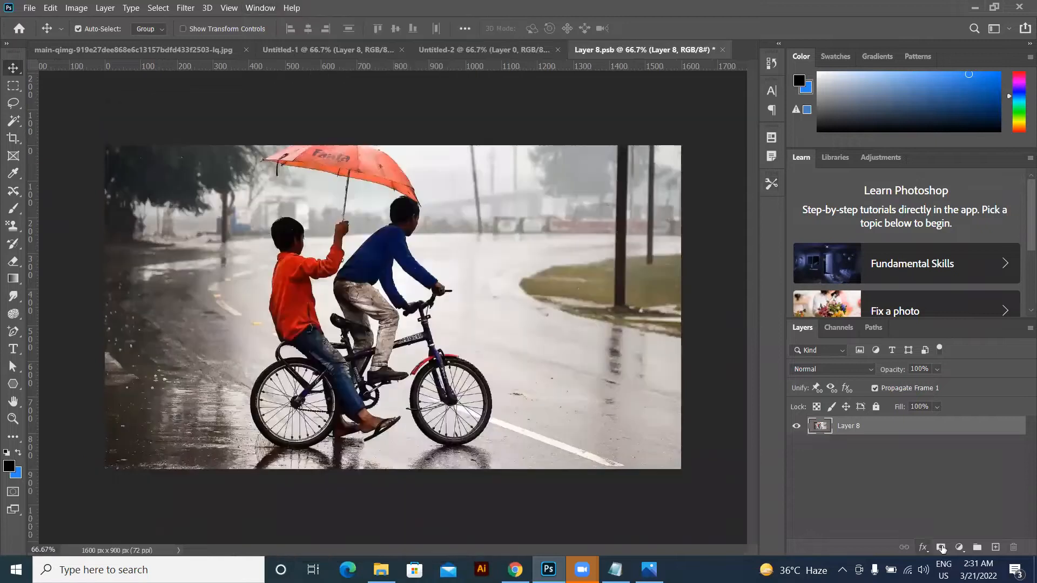
# Add a new layer above the bicycle photo and fill it with black.
pyautogui.click(995, 548)
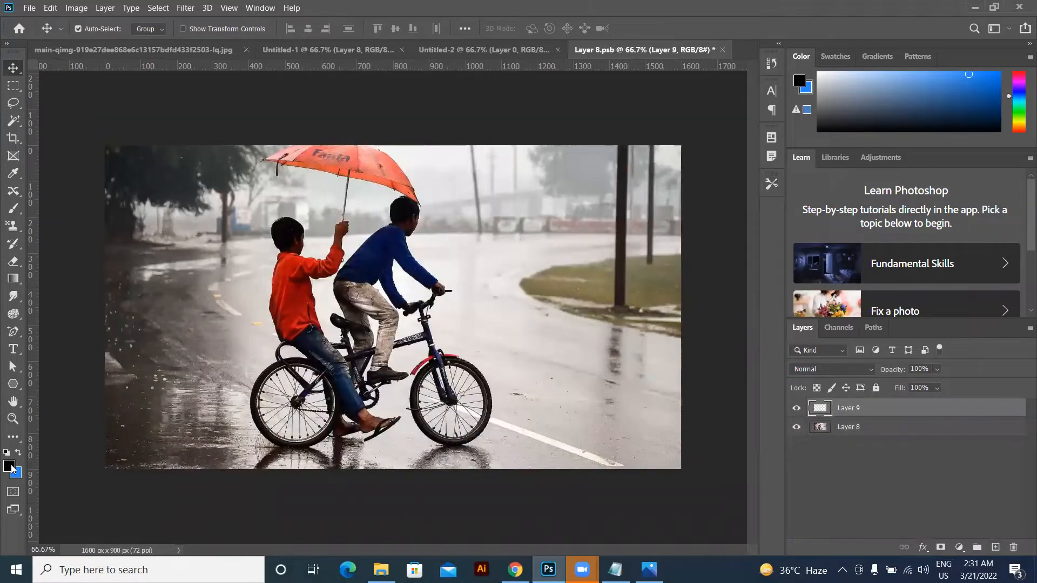
pyautogui.click(11, 466)
pyautogui.click(884, 208)
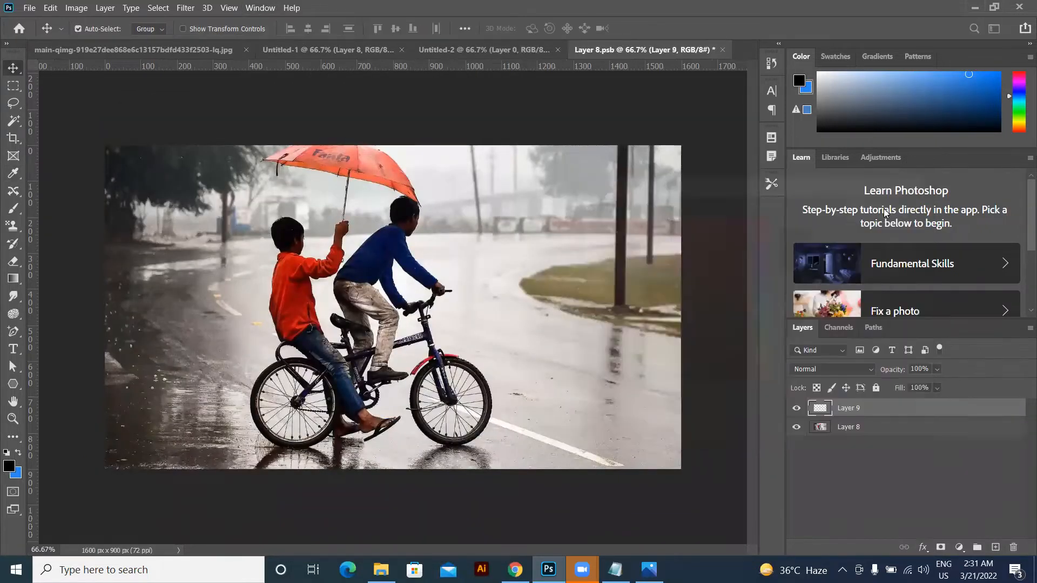
pyautogui.hotkey('alt', 'BackSpace')
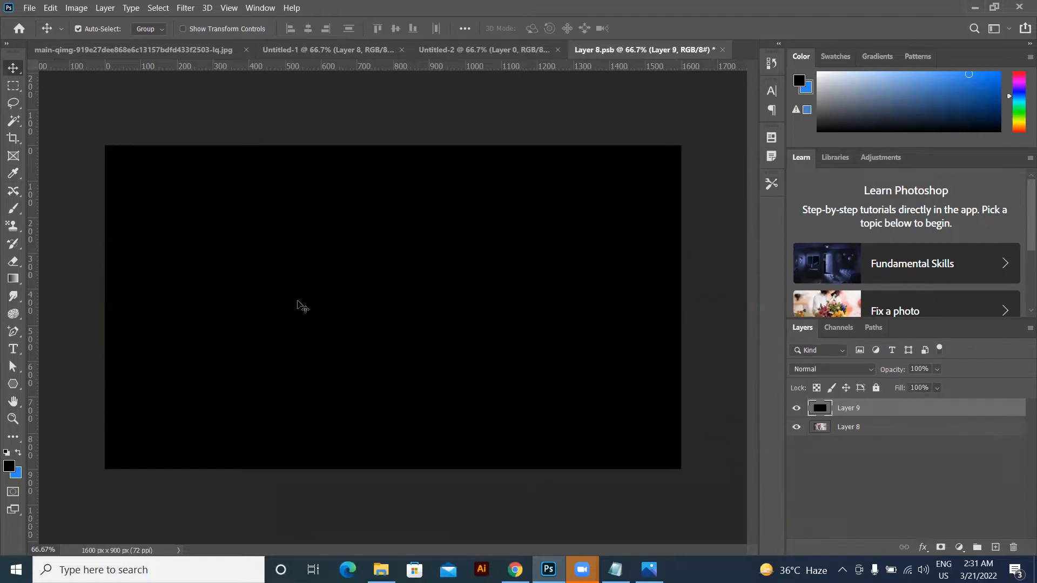
# Apply Add Noise to the black layer with an amount of 82.18% and Uniform distribution.
pyautogui.click(185, 8)
pyautogui.moveTo(215, 171)
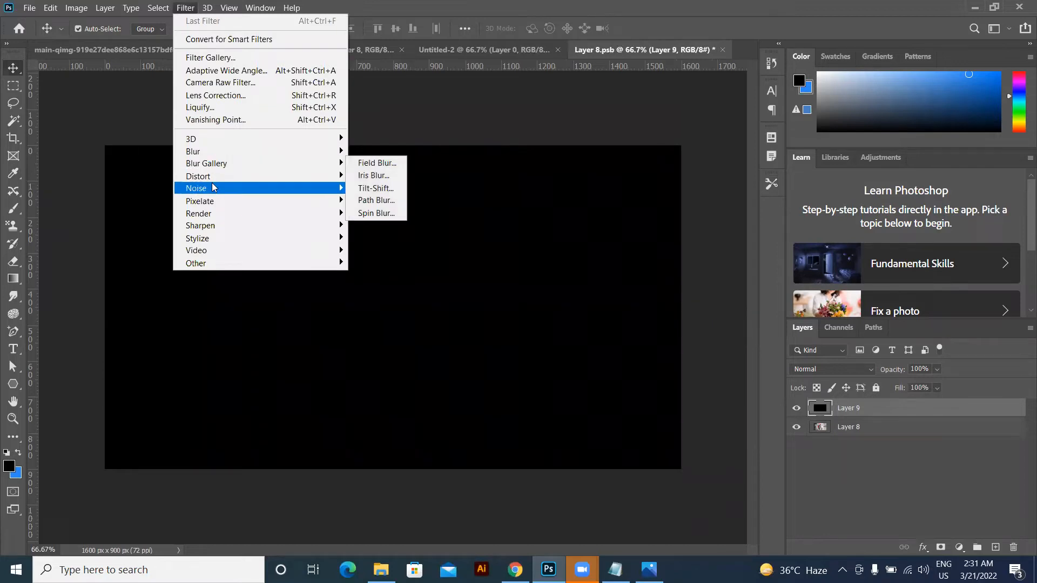
pyautogui.moveTo(219, 189)
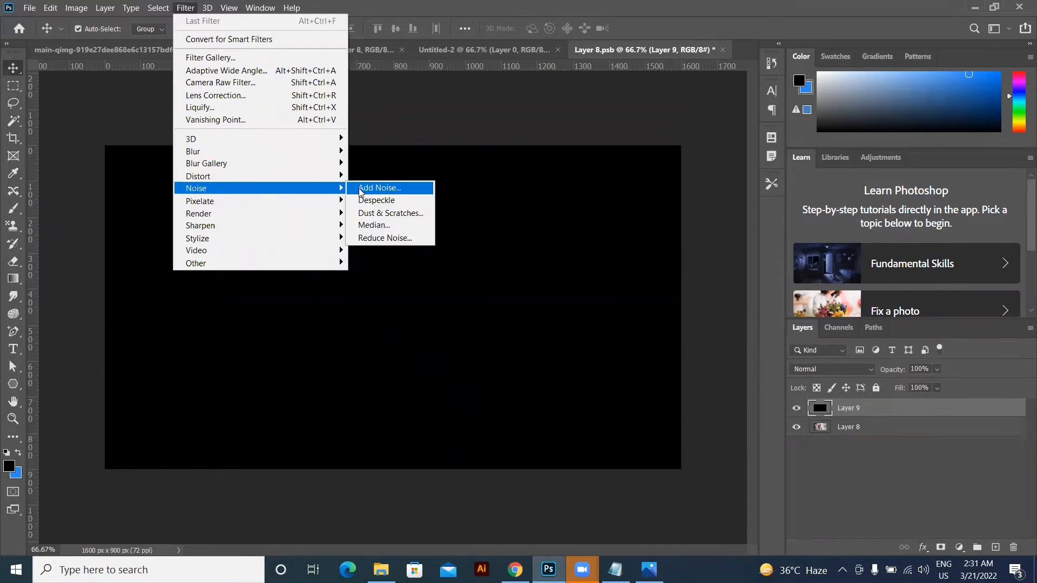
pyautogui.click(359, 189)
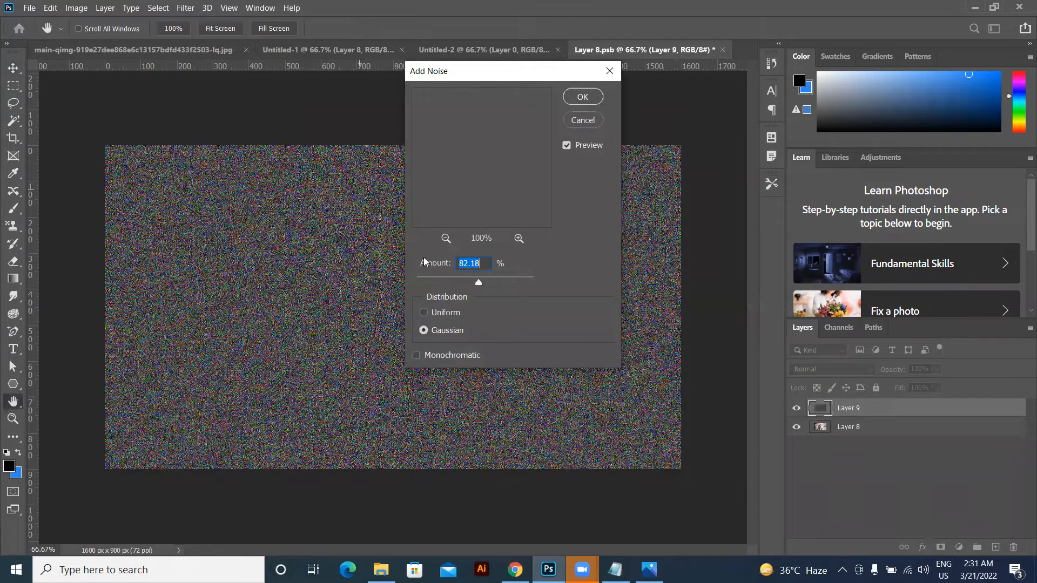
pyautogui.click(424, 313)
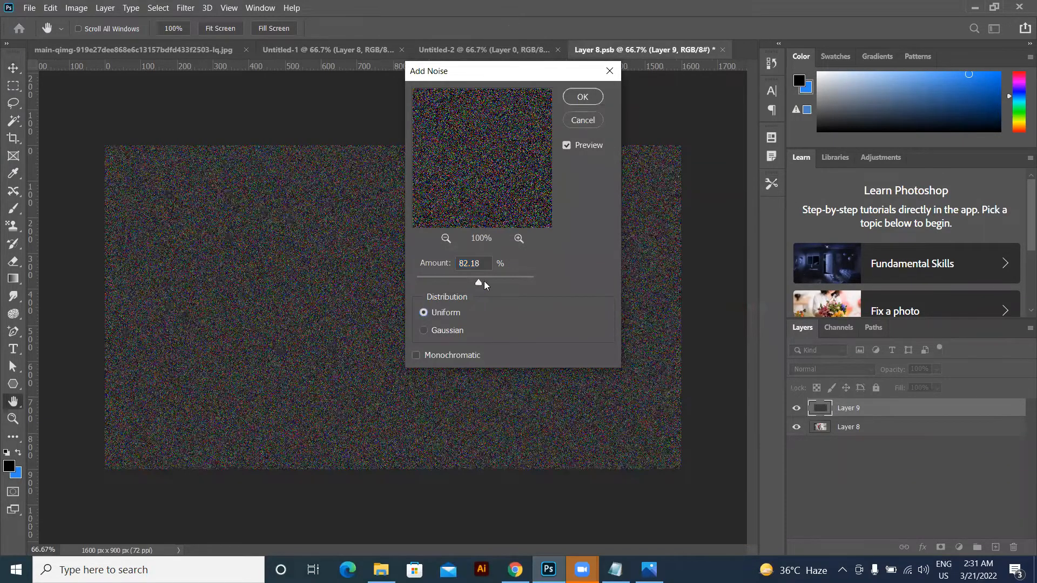
pyautogui.click(582, 99)
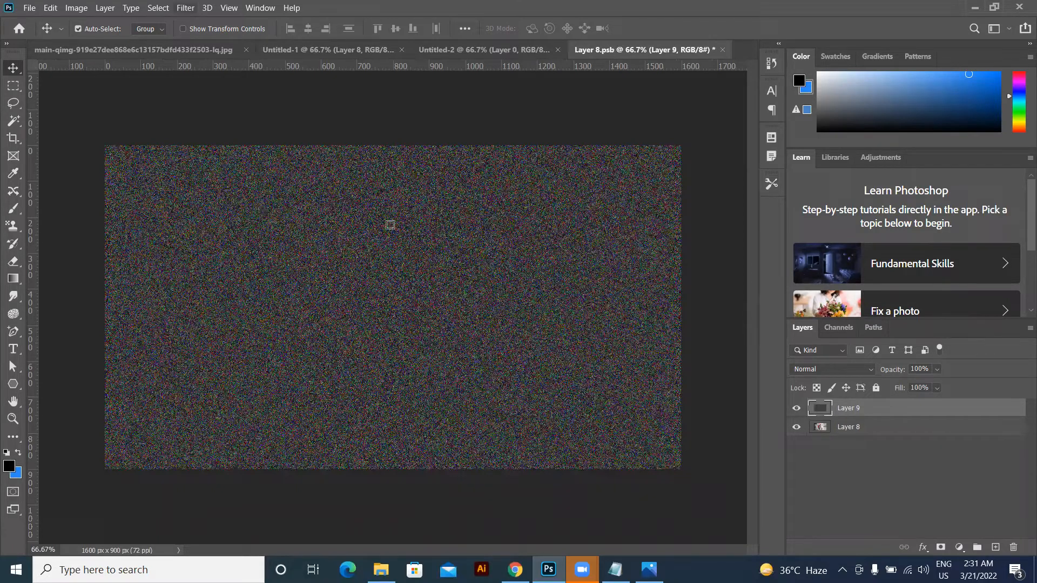
# Apply Motion Blur to the noise layer with a distance of 54 pixels, adjusting the angle for slanted rain streaks.
pyautogui.click(450, 326)
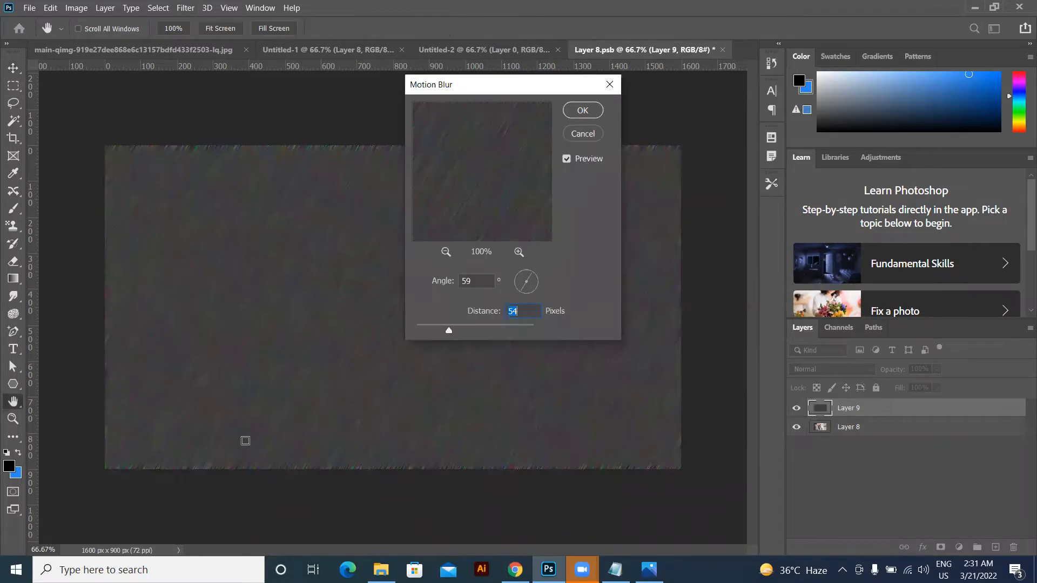
pyautogui.click(522, 293)
pyautogui.moveTo(517, 296); pyautogui.dragTo(518, 298)
pyautogui.click(522, 294)
pyautogui.click(581, 110)
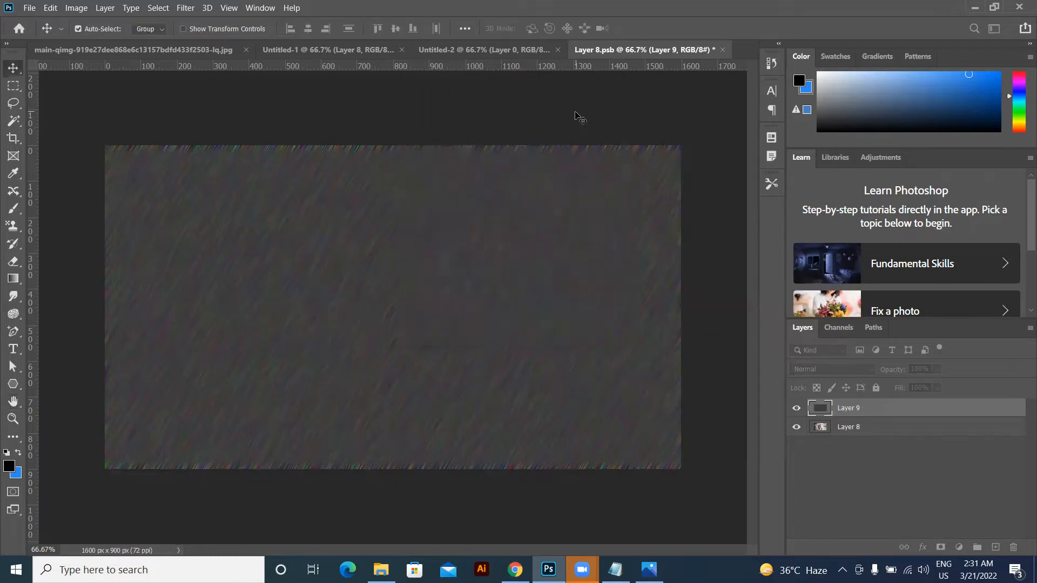
# Set the rain layer's blend mode to Overlay and enlarge it to about 122% width and 145% height.
pyautogui.click(825, 370)
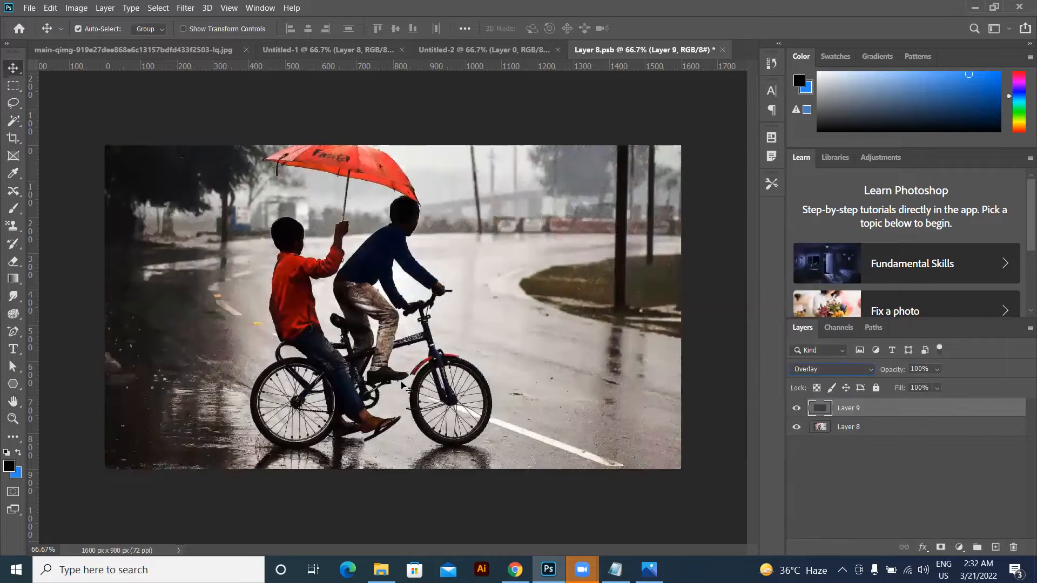
pyautogui.hotkey('ctrl', '-')
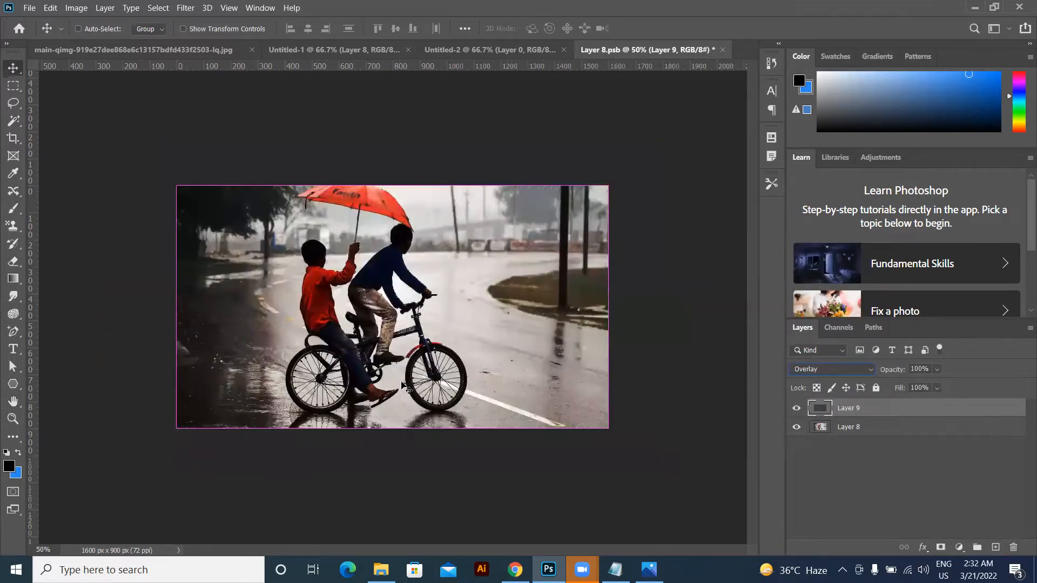
pyautogui.hotkey('ctrl', '+')
pyautogui.hotkey('ctrl', 't')
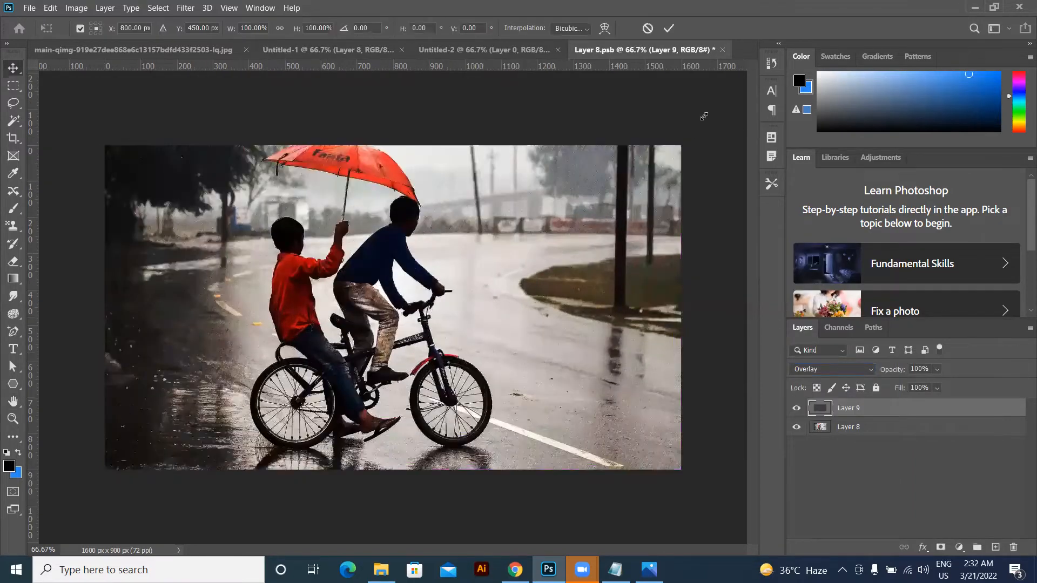
pyautogui.moveTo(768, 39); pyautogui.dragTo(782, 22)
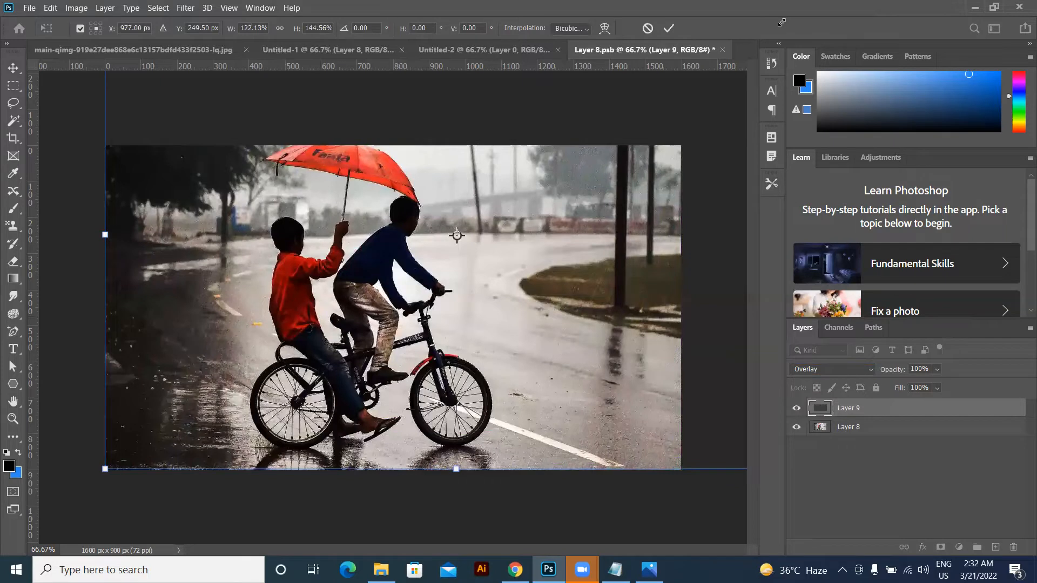
pyautogui.press('Return')
# Show the Timeline, add a second animation frame and shift the rain layer within it.
pyautogui.hotkey('ctrl', '-')
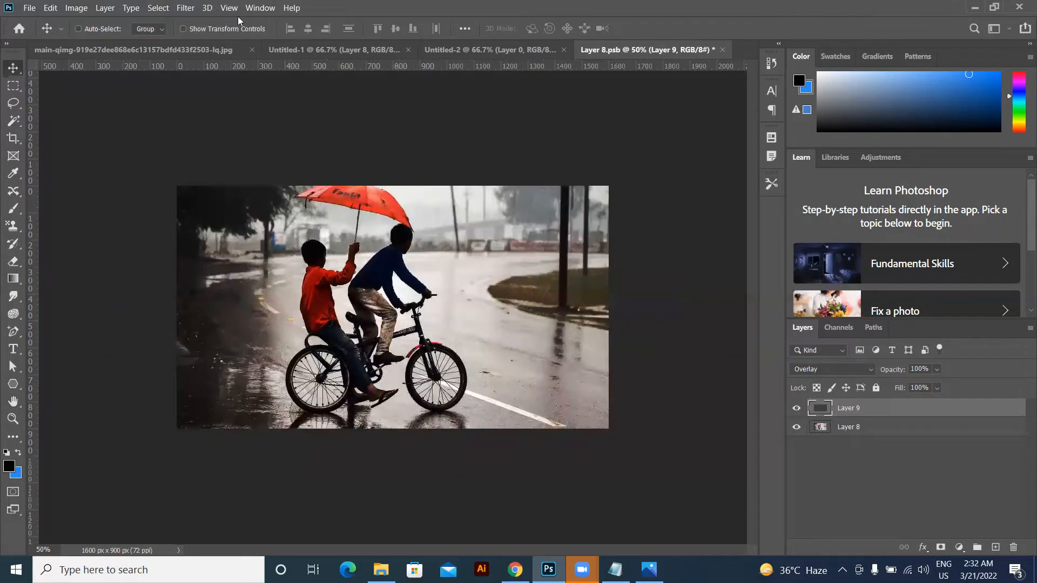
pyautogui.hotkey('alt', 'w')
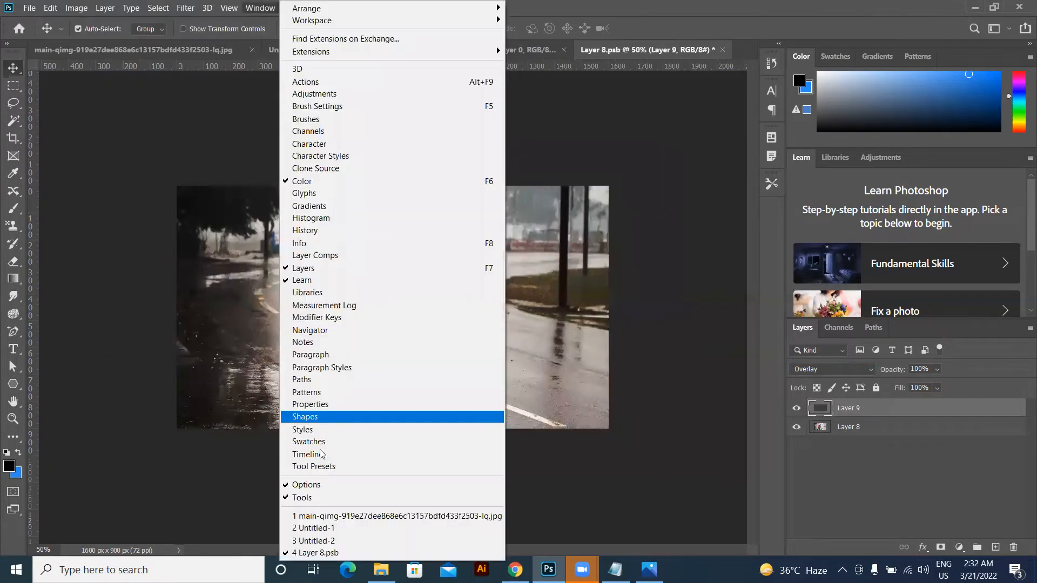
pyautogui.click(324, 454)
pyautogui.click(204, 547)
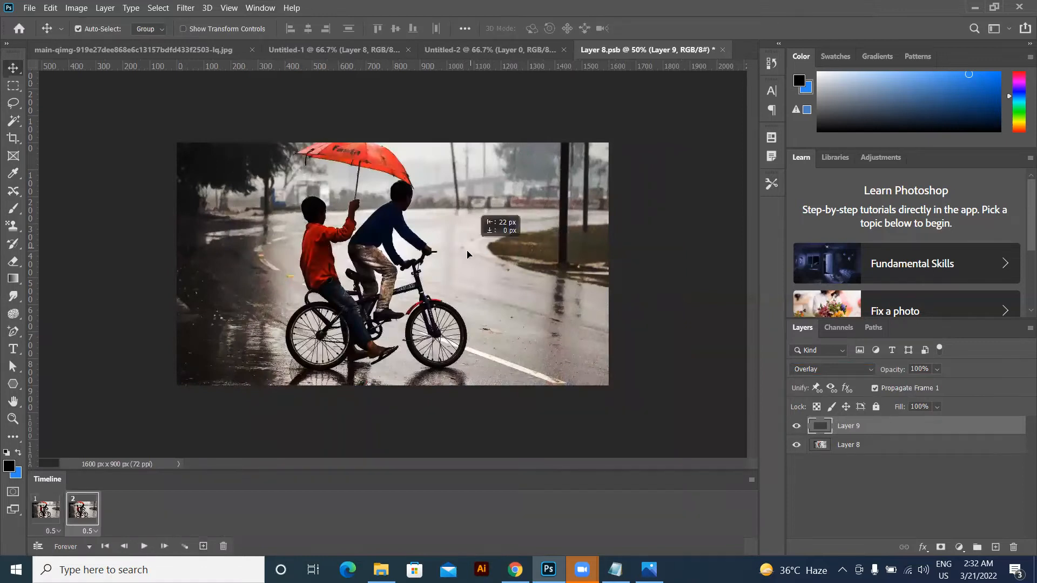
pyautogui.moveTo(548, 270); pyautogui.dragTo(543, 275)
# Extend the animation to 17 frames, moving the rain layer to different positions in the new frames.
pyautogui.click(201, 547)
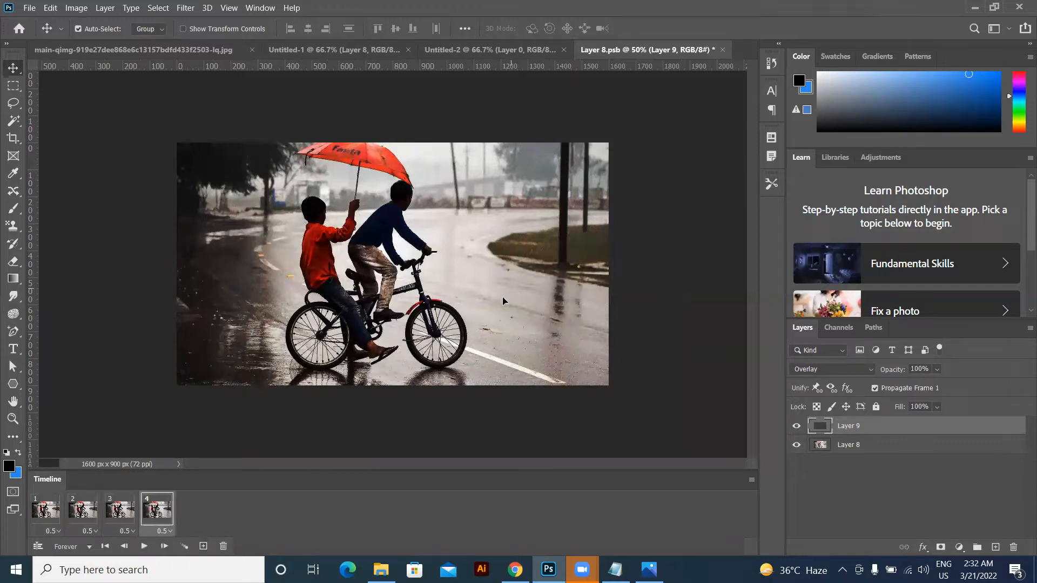
pyautogui.click(200, 547)
pyautogui.moveTo(546, 277); pyautogui.dragTo(520, 272)
pyautogui.click(203, 546)
pyautogui.click(203, 546)
pyautogui.click(204, 546)
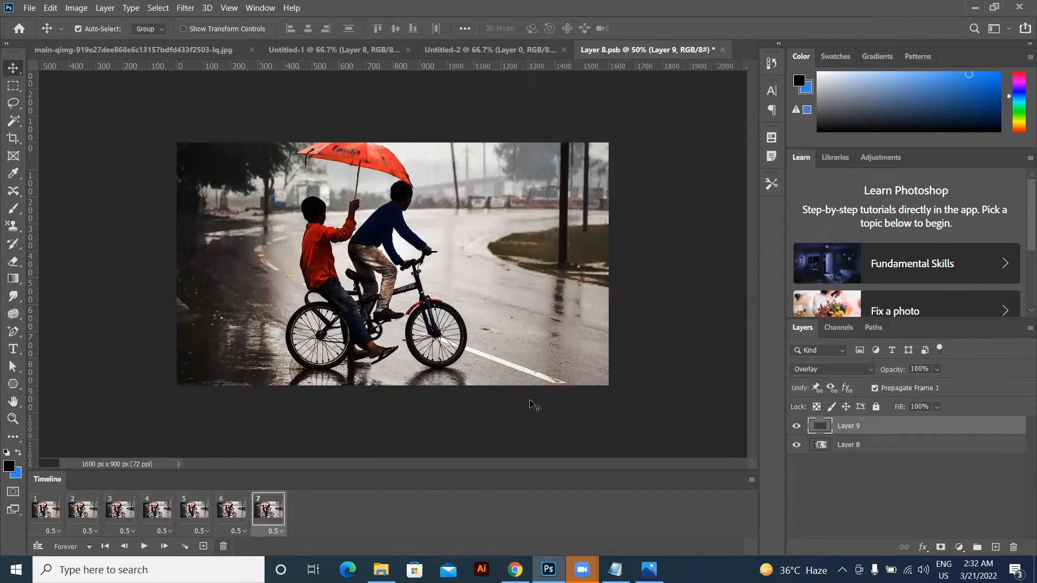
pyautogui.moveTo(563, 310); pyautogui.dragTo(521, 326)
pyautogui.click(203, 546)
pyautogui.click(203, 546)
pyautogui.moveTo(544, 265); pyautogui.dragTo(538, 273)
pyautogui.moveTo(459, 397); pyautogui.dragTo(459, 397)
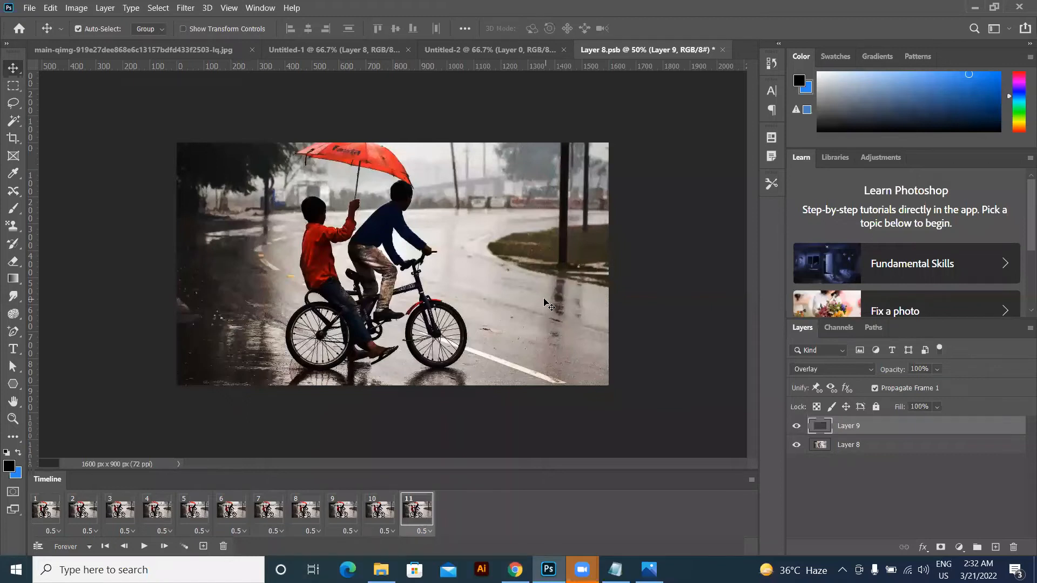
pyautogui.click(203, 547)
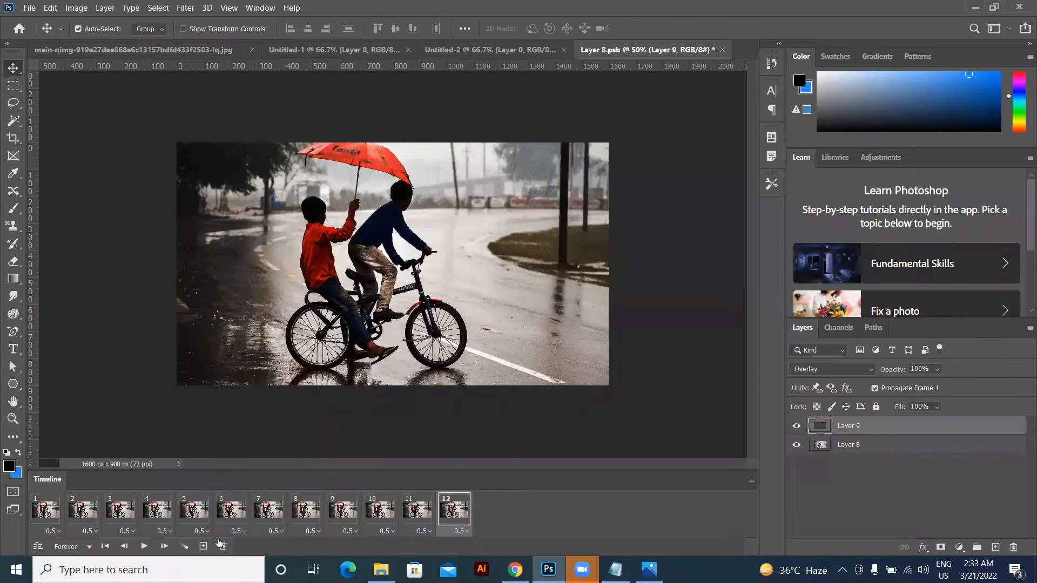
pyautogui.click(203, 547)
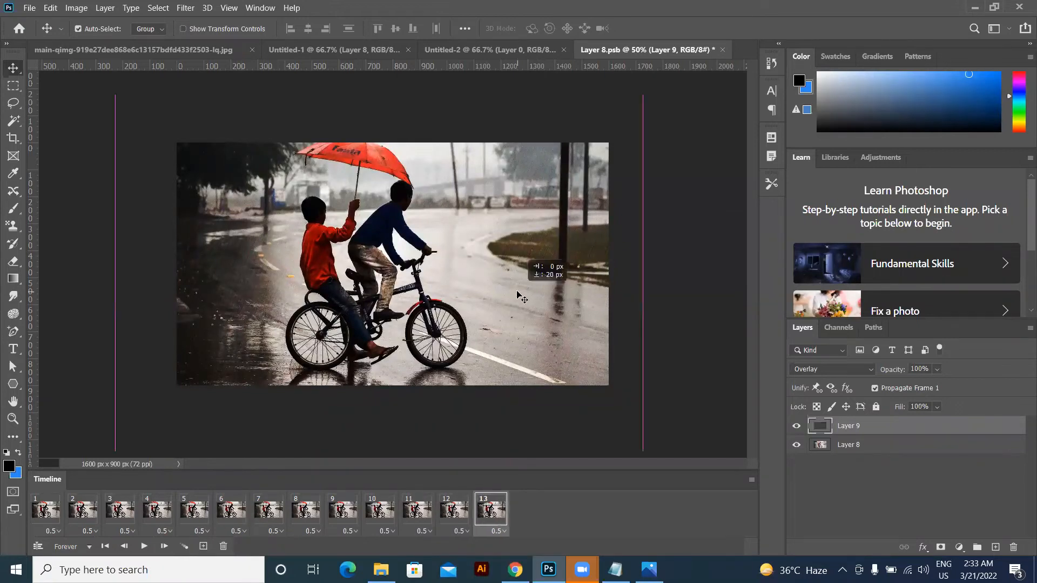
pyautogui.click(203, 547)
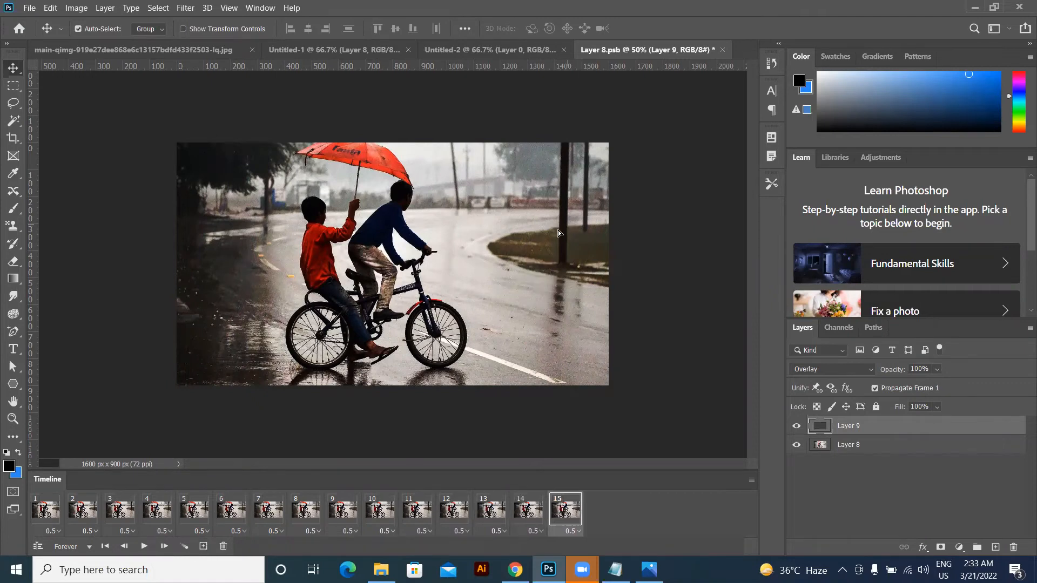
pyautogui.click(203, 547)
pyautogui.click(203, 546)
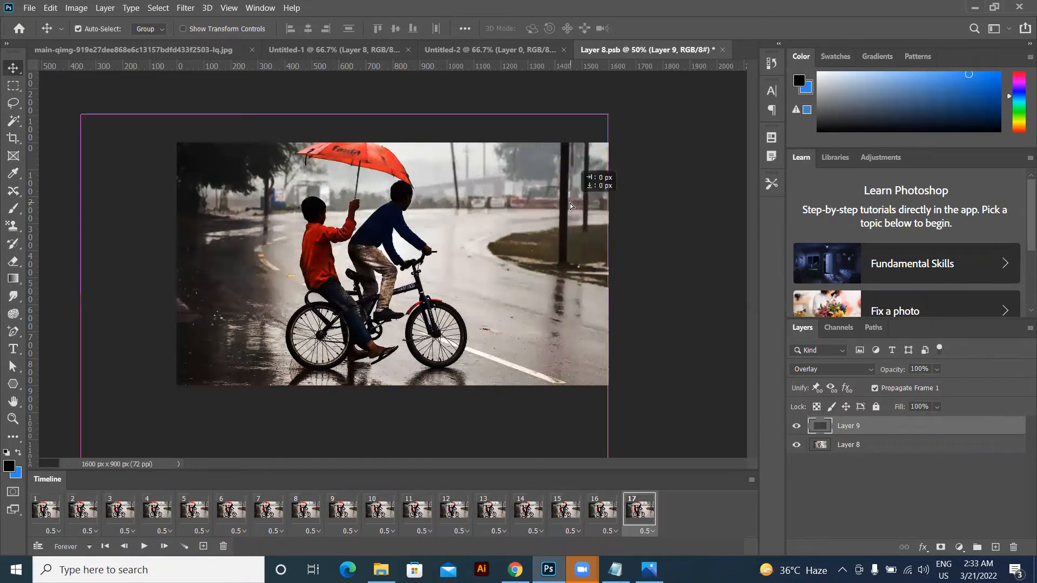
# Set the delay of all animation frames to No delay.
pyautogui.keyDown('shift'); pyautogui.click(50, 519); pyautogui.keyUp('shift')
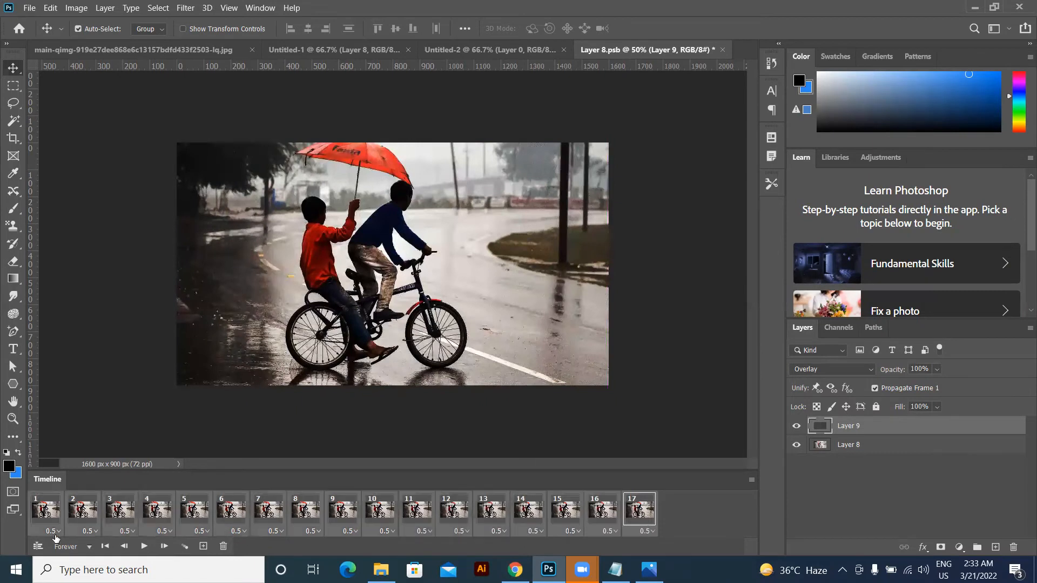
pyautogui.click(54, 531)
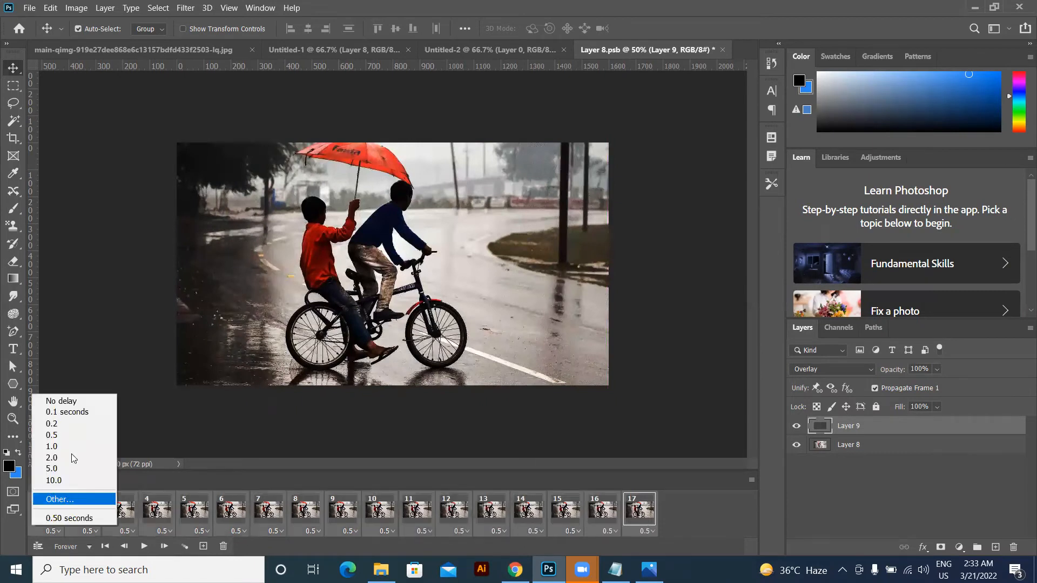
pyautogui.click(79, 402)
# Play the animation to check the rain's movement over the photo.
pyautogui.click(144, 547)
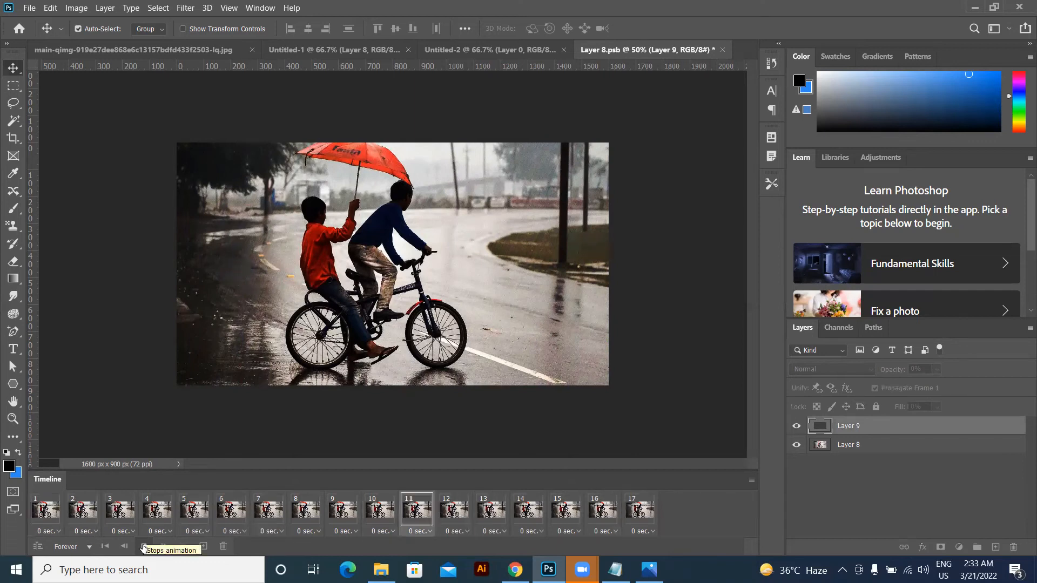
pyautogui.press('ctrl')
pyautogui.hotkey('ctrl', '+')
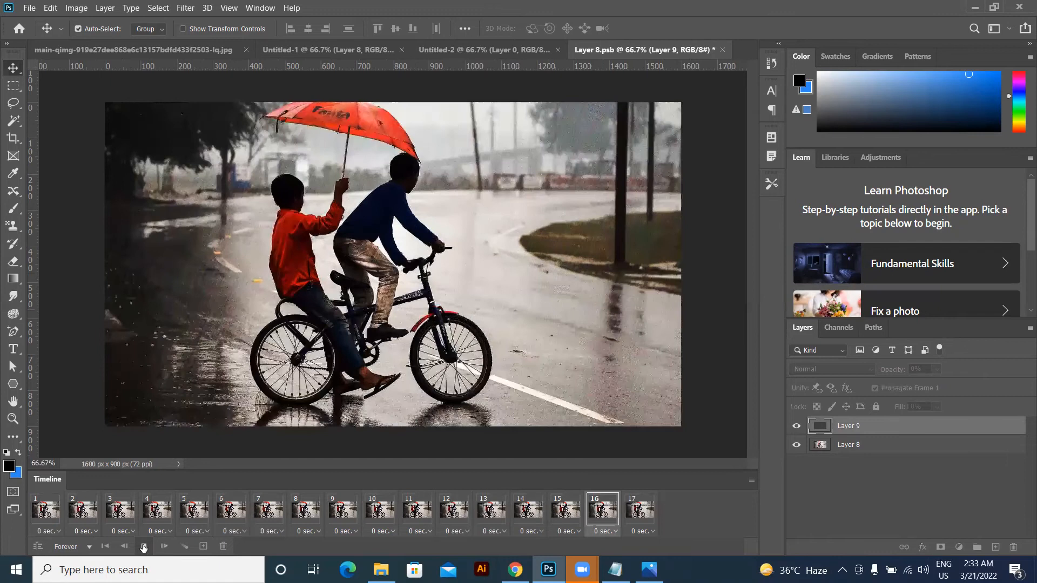